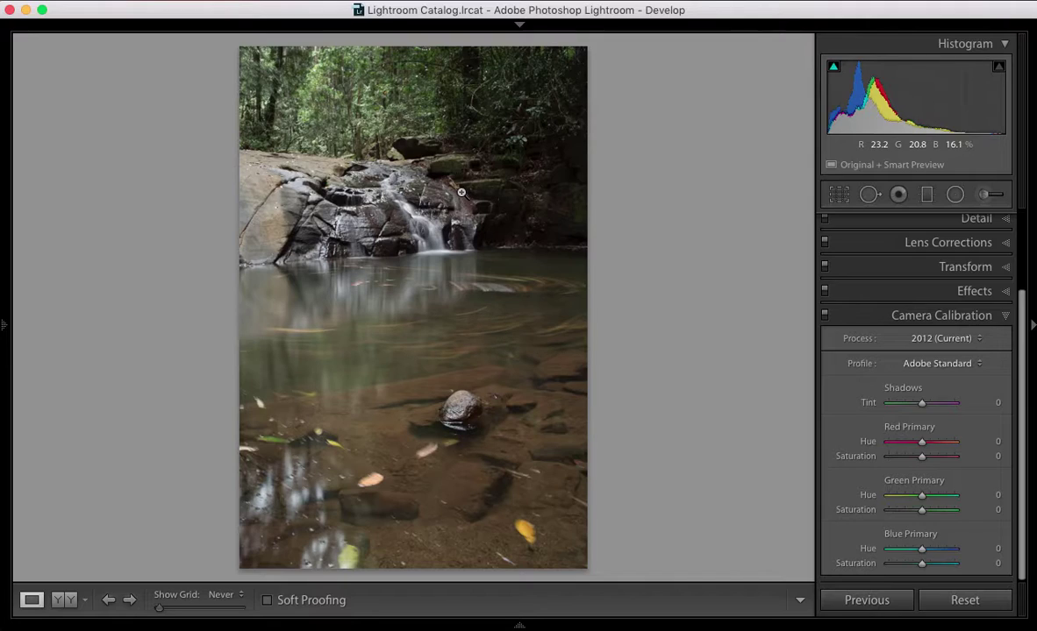
Set the waterfall photo's Camera Calibration profile to Camera Landscape
click(928, 365)
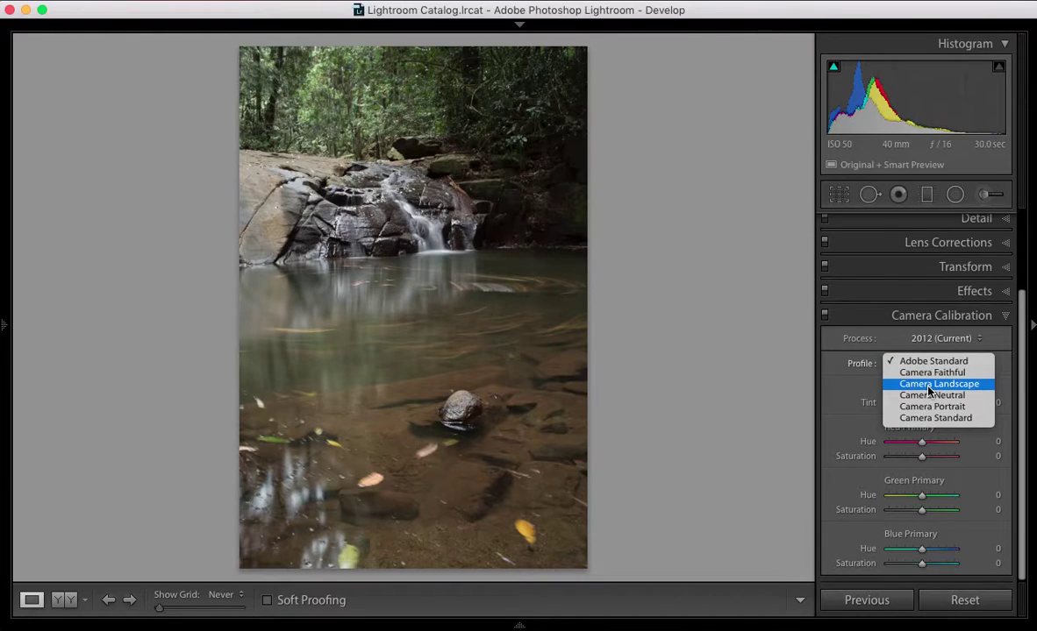
click(934, 386)
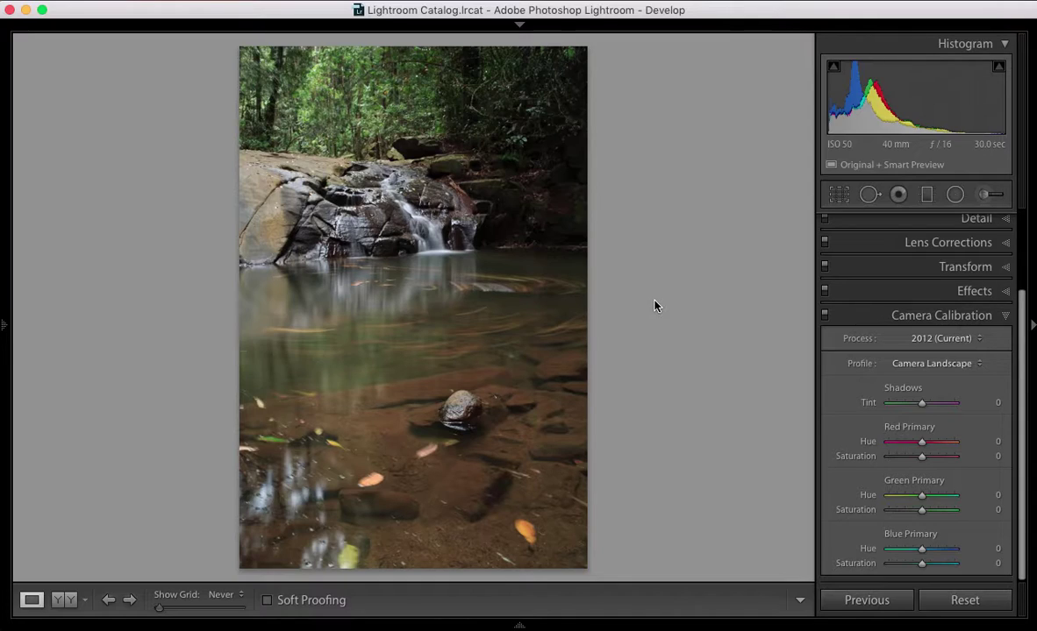
Reopen the calibration profile list to confirm Camera Landscape is applied, then close it
click(976, 364)
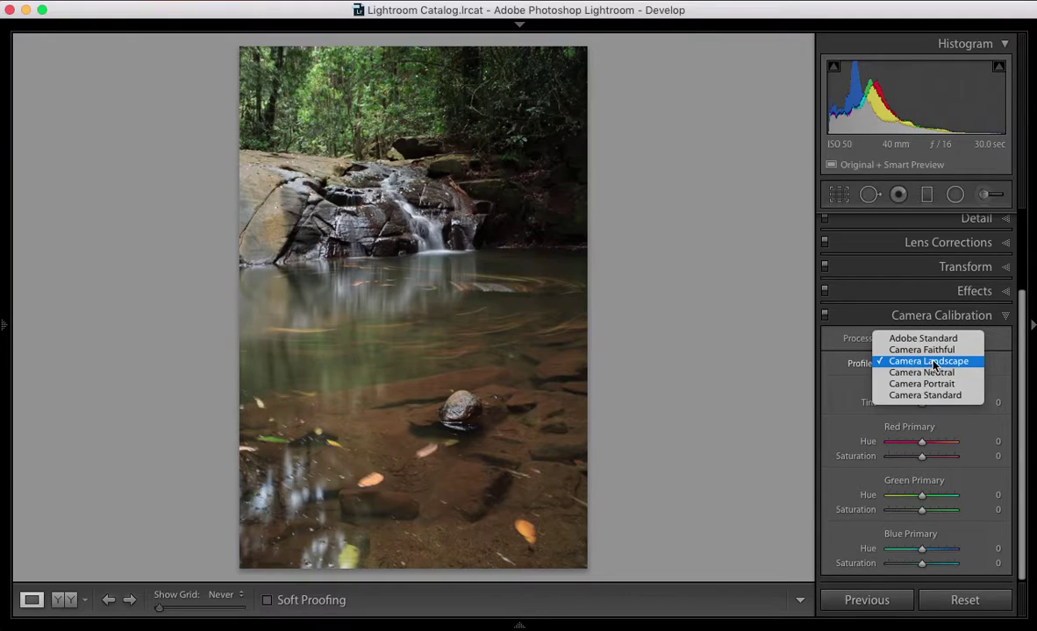
click(983, 367)
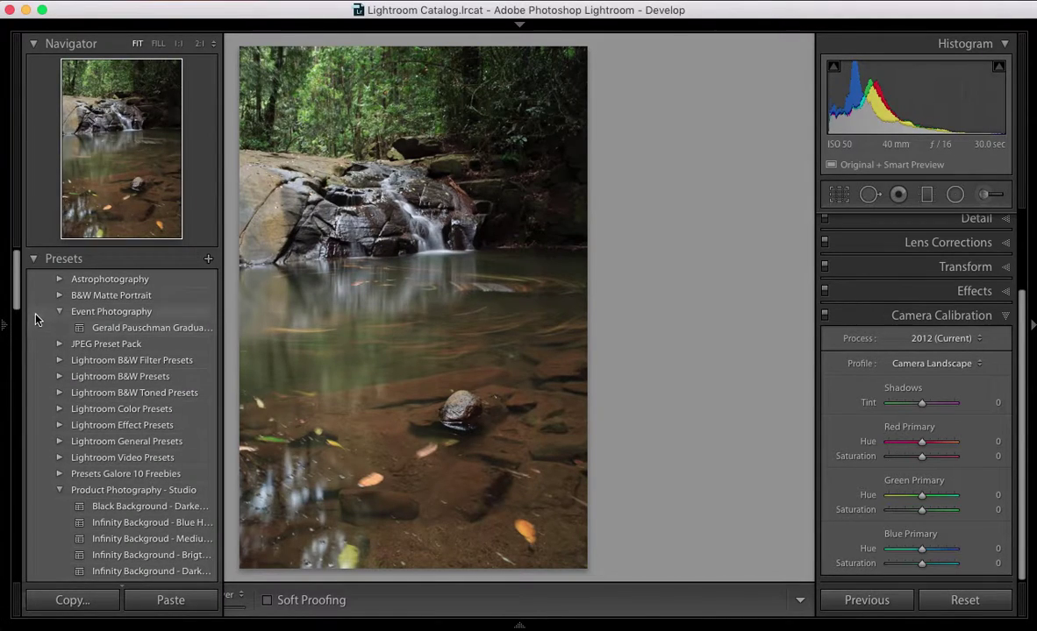
Collapse the Product Photography preset group and pin the Presets panel open
drag(16, 289, 19, 307)
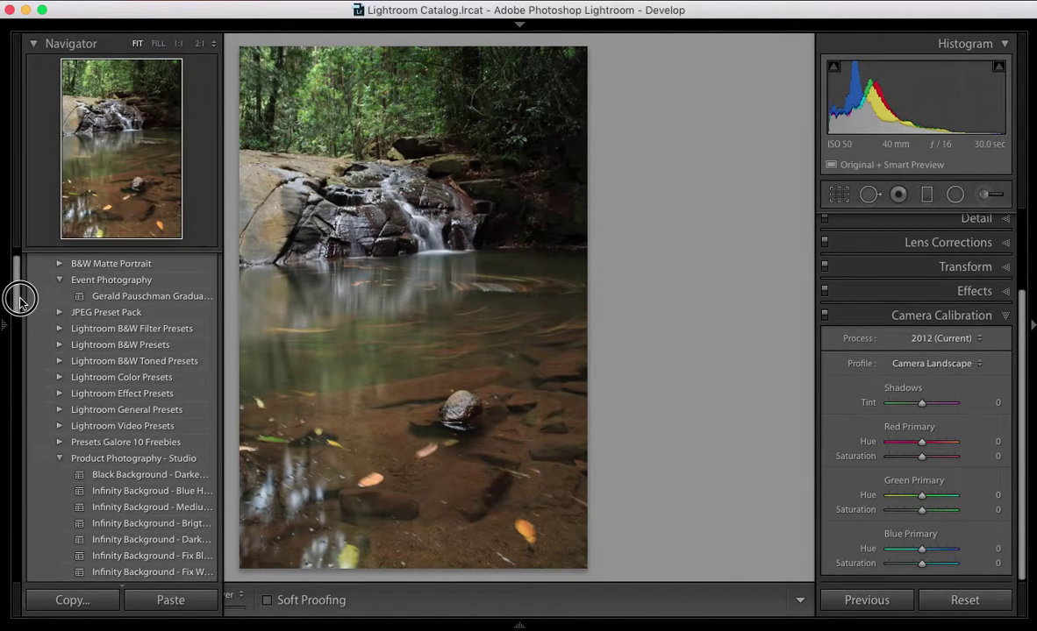
click(59, 459)
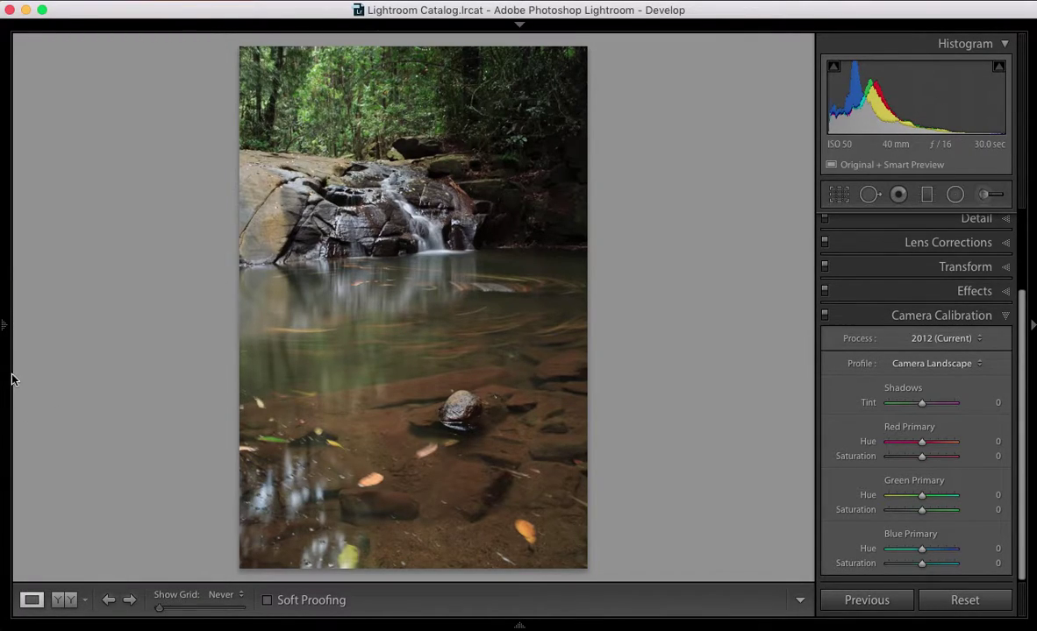
click(5, 324)
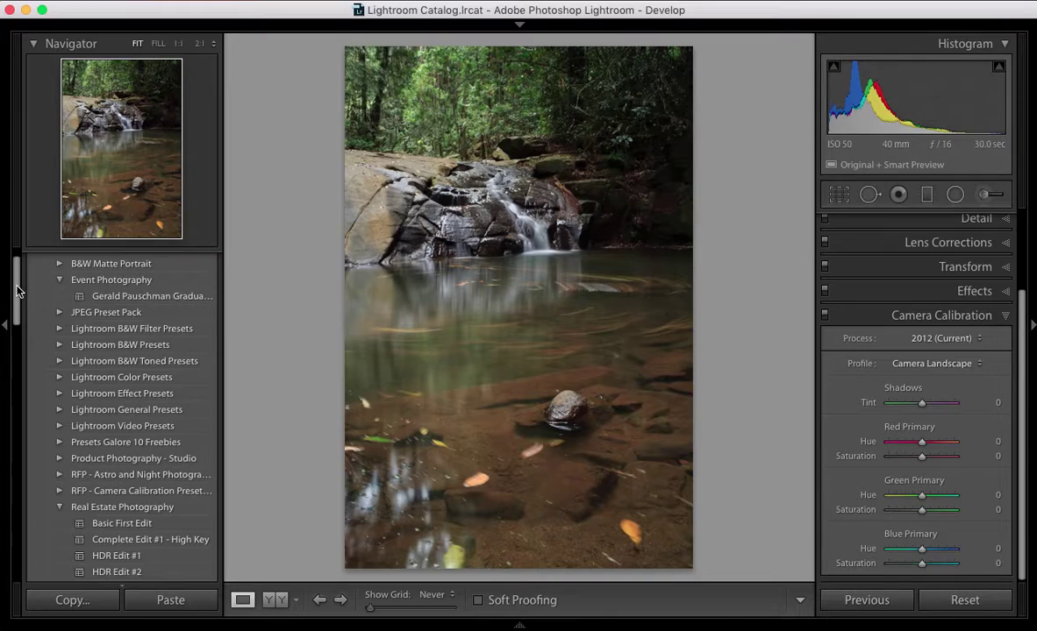
drag(18, 290, 19, 243)
Create a new Develop preset limited to Process Version and Calibration settings
click(209, 262)
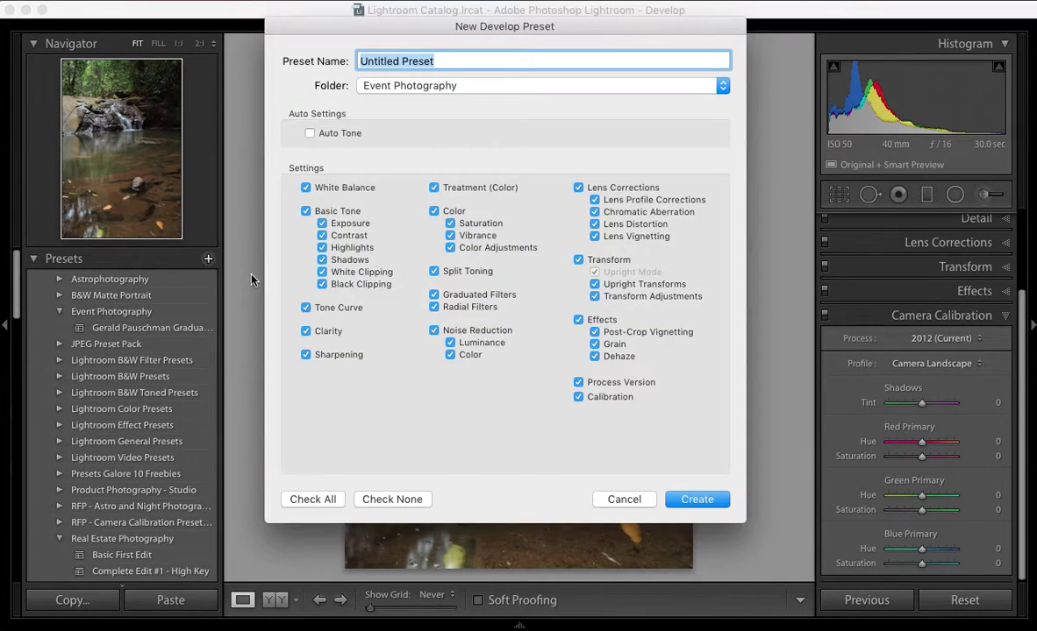
click(370, 498)
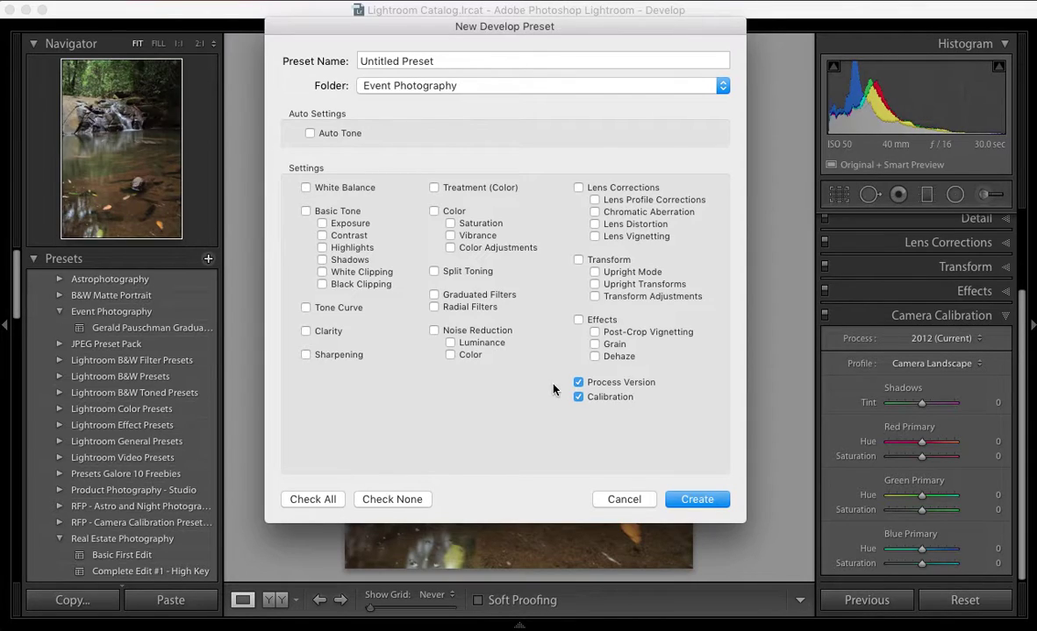
click(620, 505)
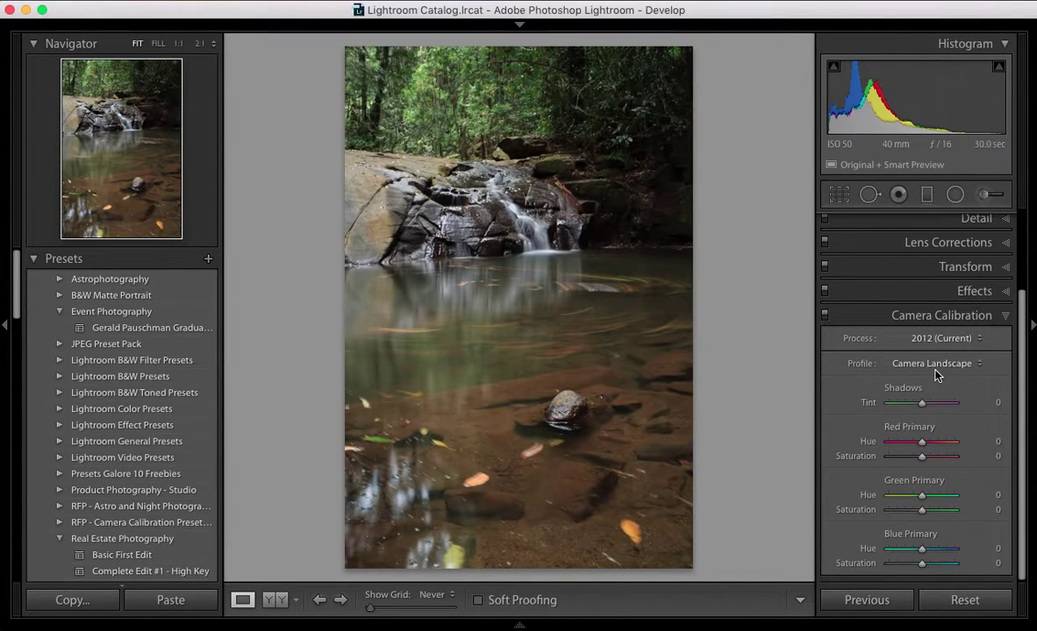
click(937, 366)
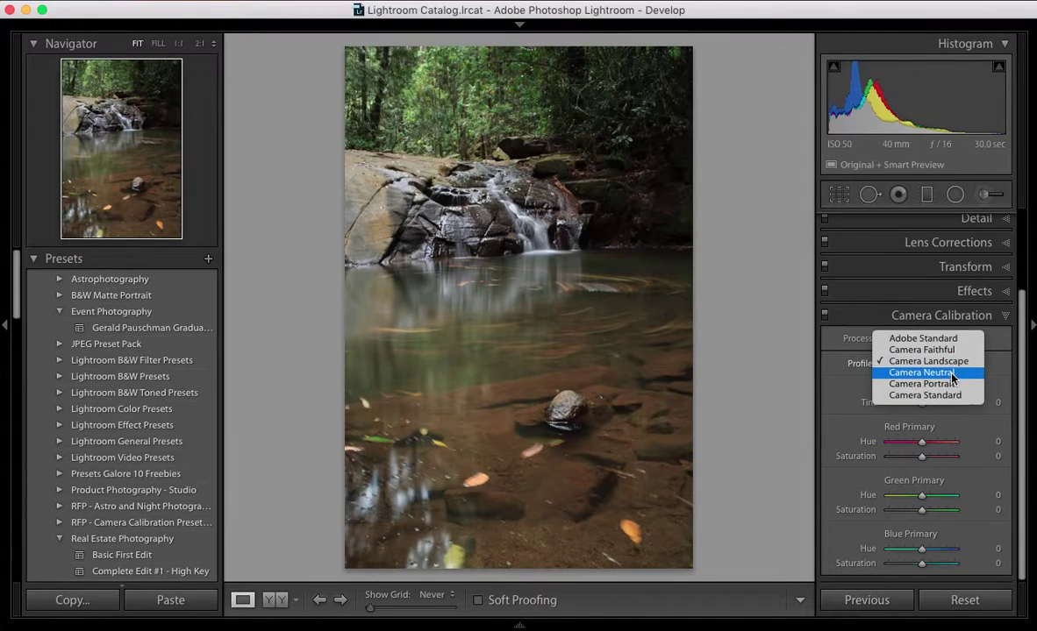
click(992, 383)
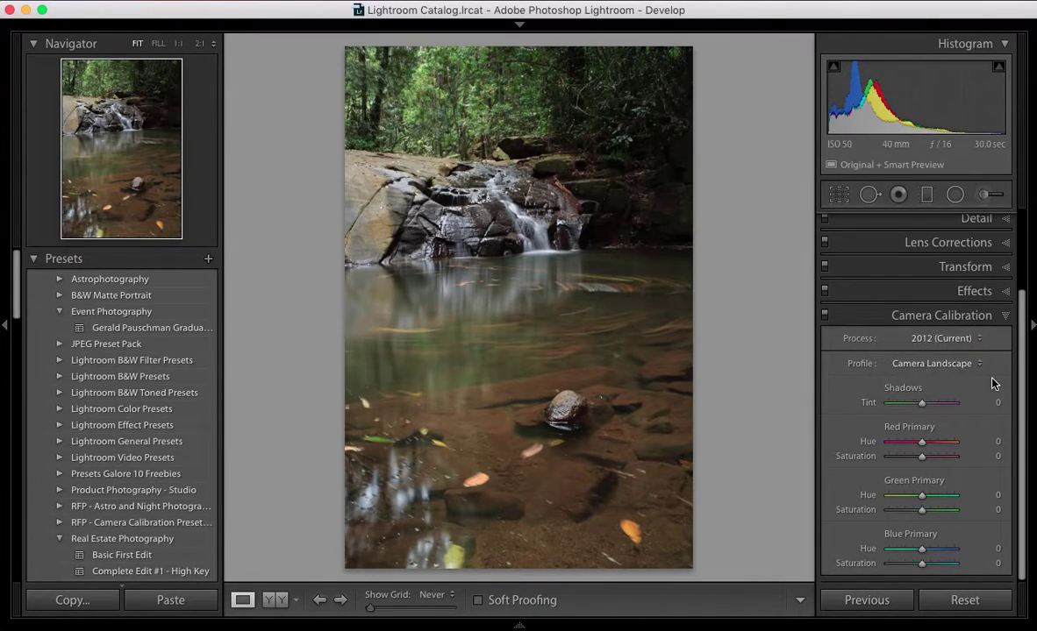